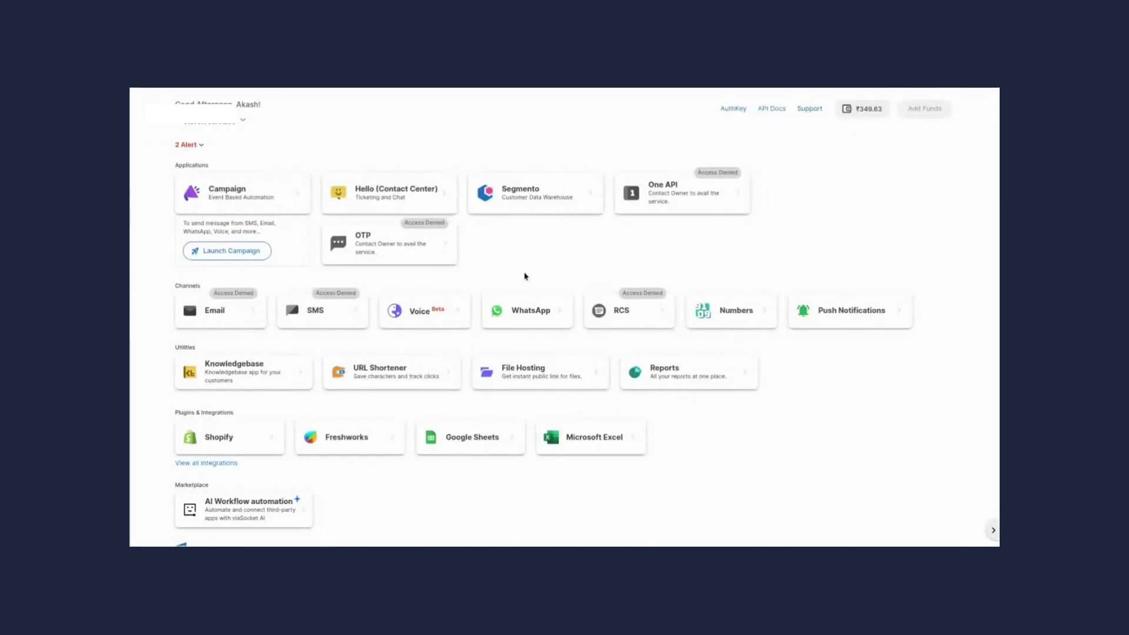
Go to the WhatsApp channel from the MSG91 dashboard's Channels cards
{"action": "left_click", "coordinate": [522, 313]}
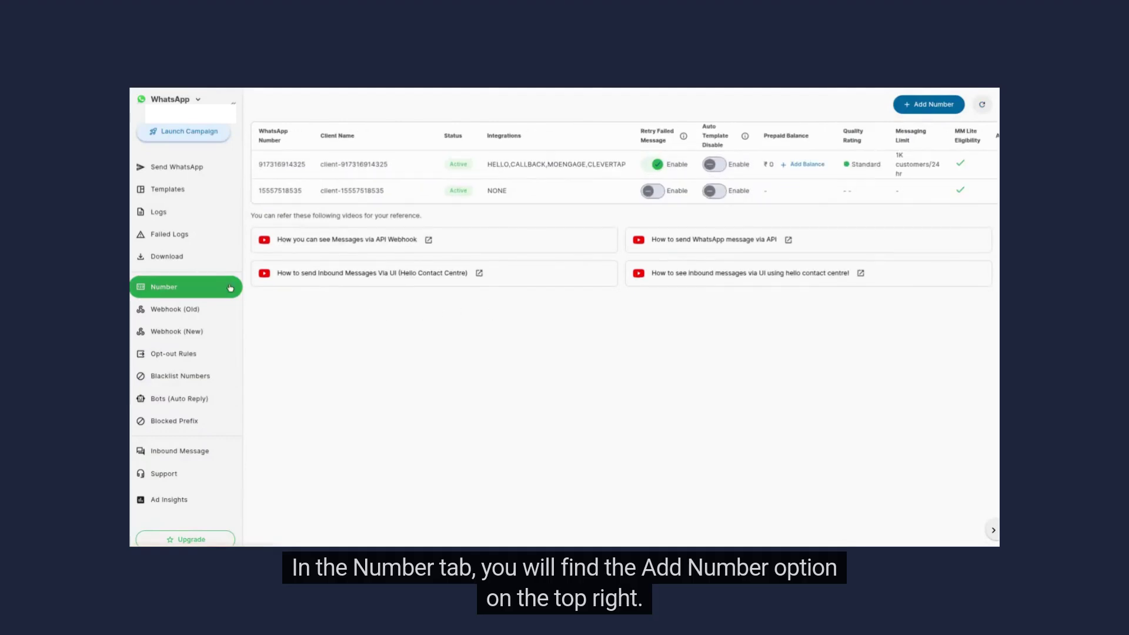
Start Add Number with the New / Migrate Number option and confirm the prerequisites checkbox
{"action": "left_click", "coordinate": [927, 109]}
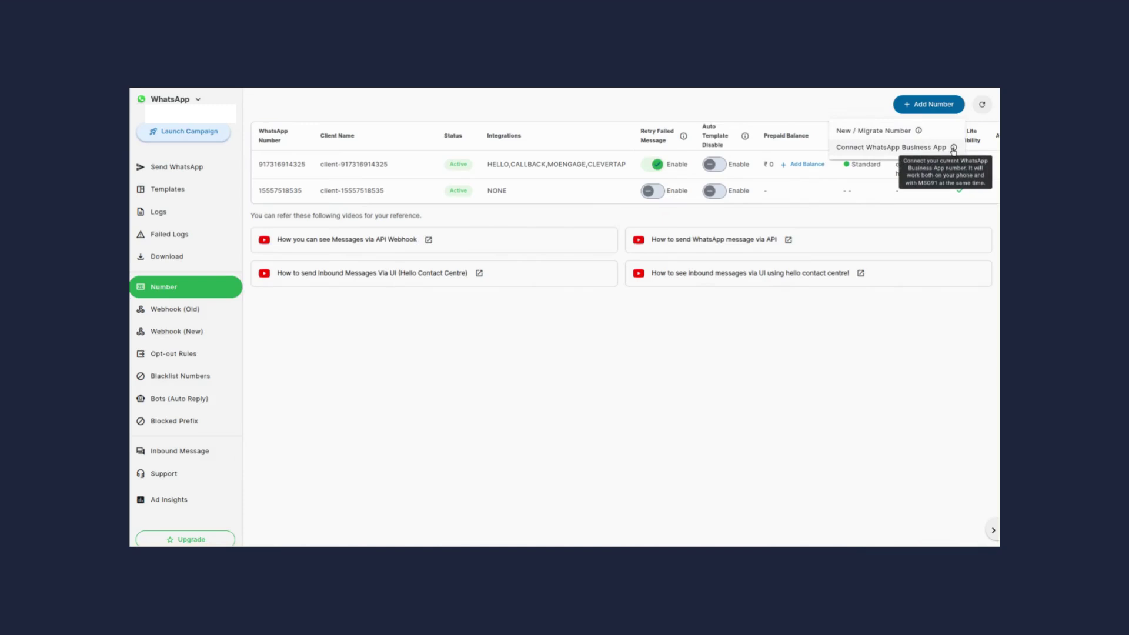
{"action": "left_click", "coordinate": [874, 137]}
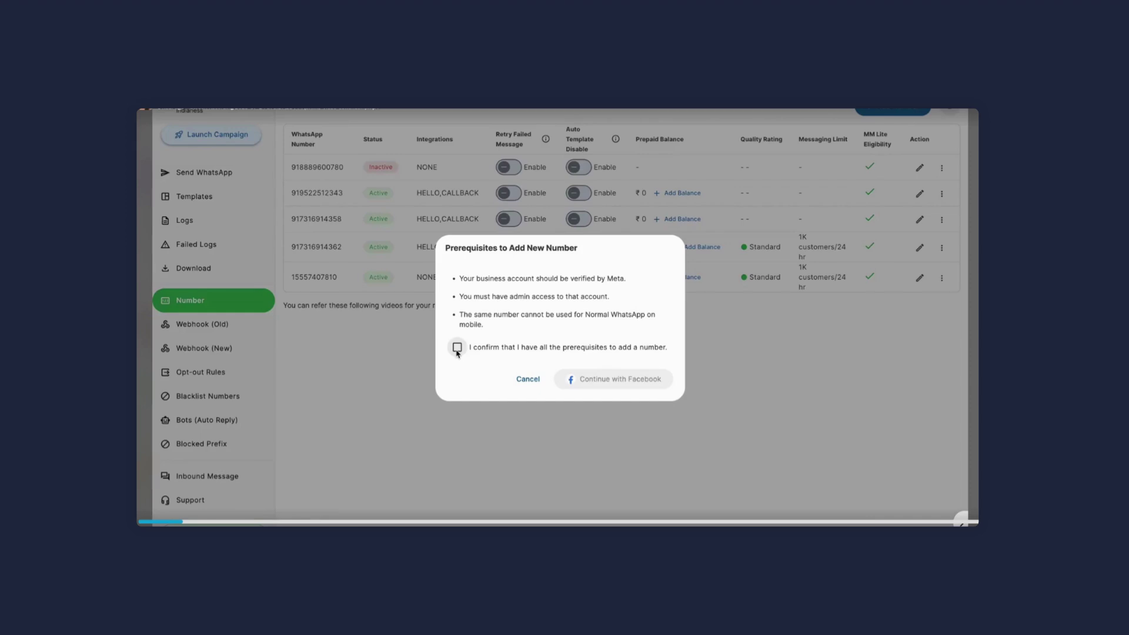
{"action": "left_click", "coordinate": [458, 347]}
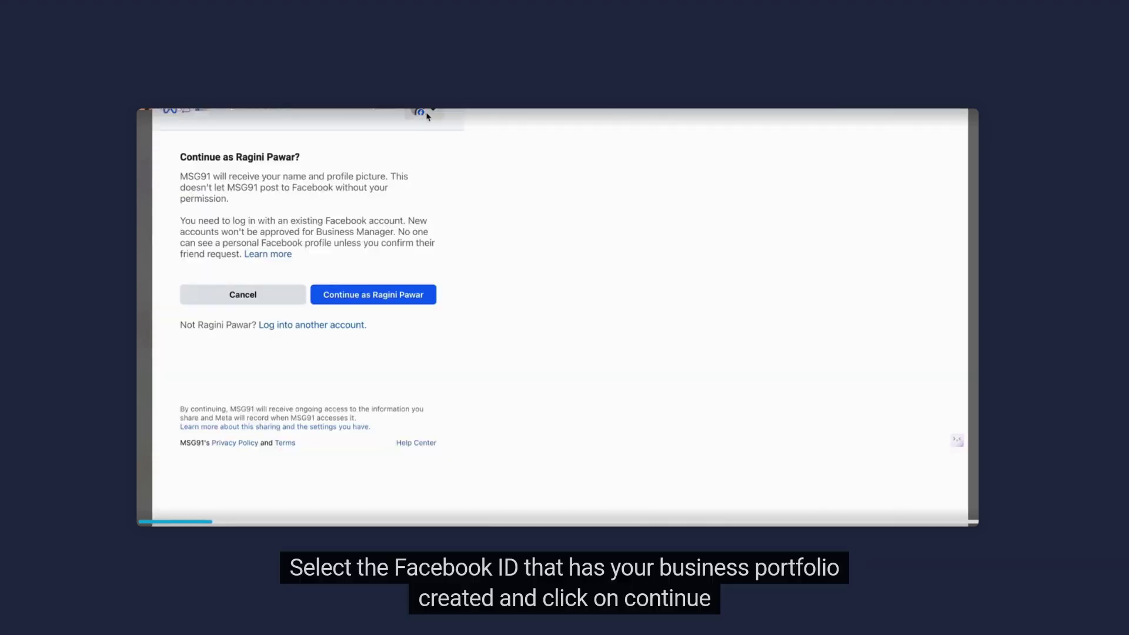
Verify the signed-in Facebook account and continue as that user to authorize MSG91
{"action": "left_click", "coordinate": [427, 115]}
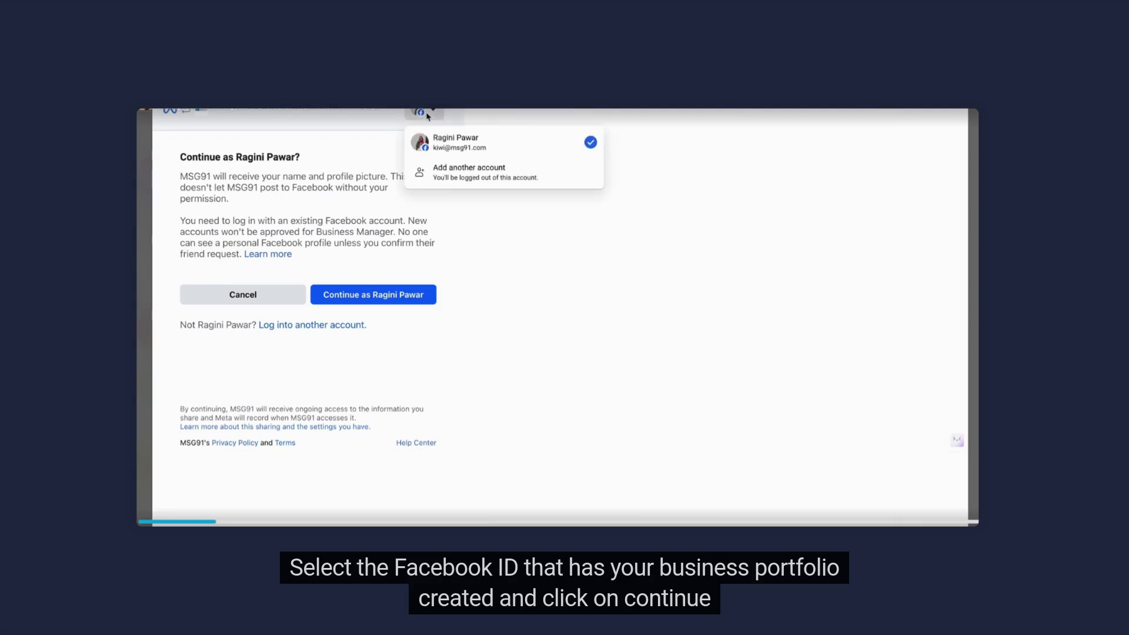
{"action": "left_click", "coordinate": [492, 263]}
{"action": "left_click", "coordinate": [385, 296]}
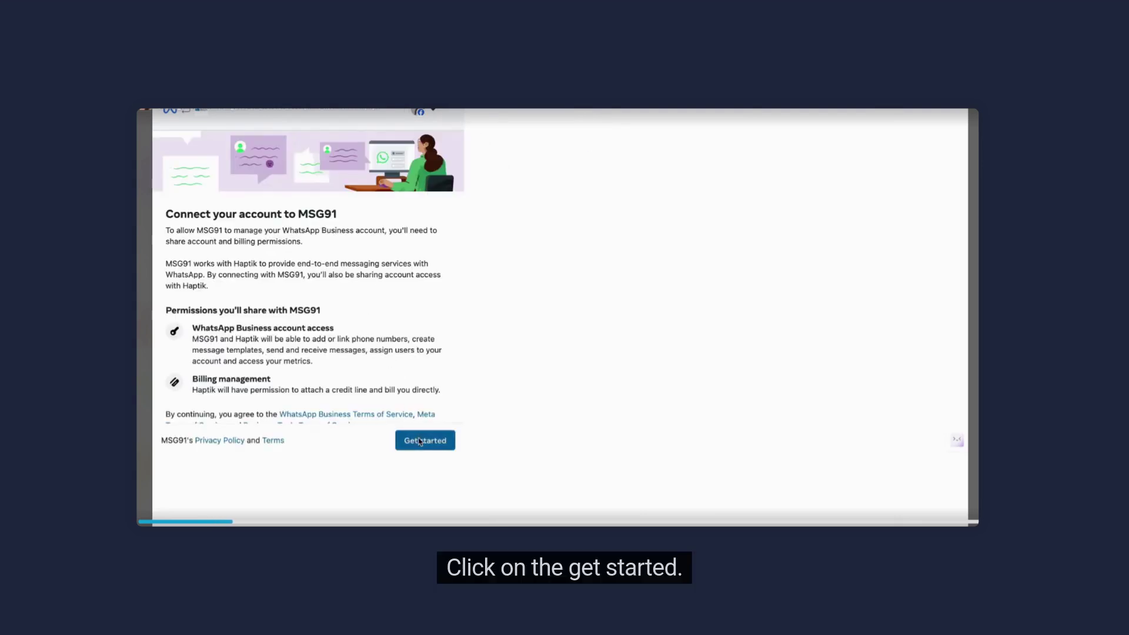
Get started, select a different business portfolio and advance past business information
{"action": "left_click", "coordinate": [421, 440]}
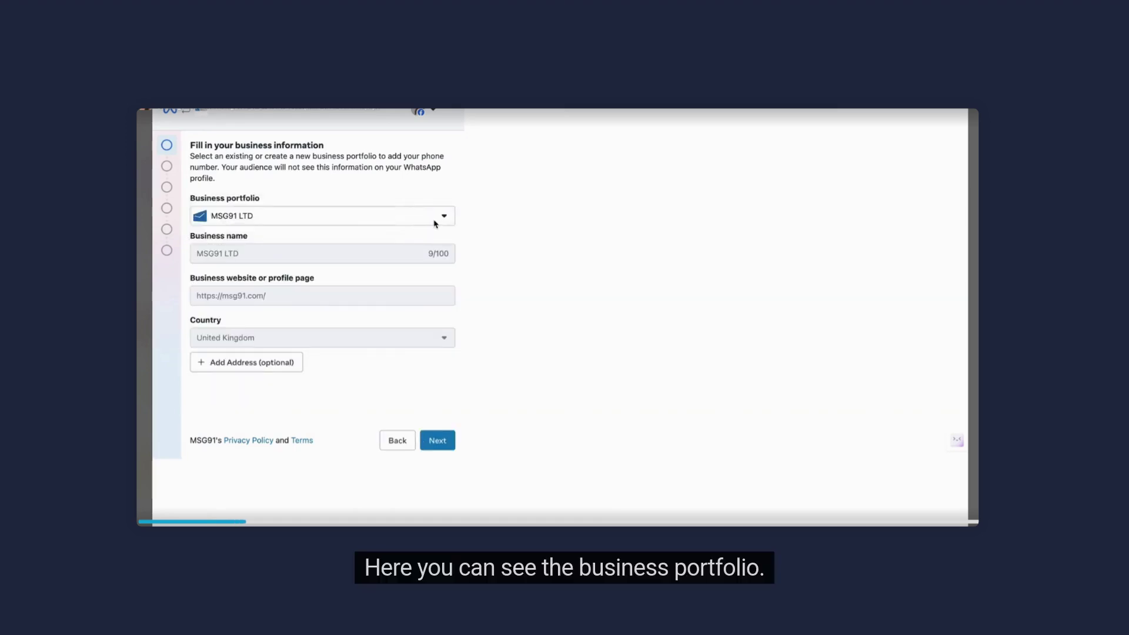
{"action": "left_click", "coordinate": [432, 216]}
{"action": "scroll", "coordinate": [381, 304], "scroll_direction": "down", "scroll_amount": 1}
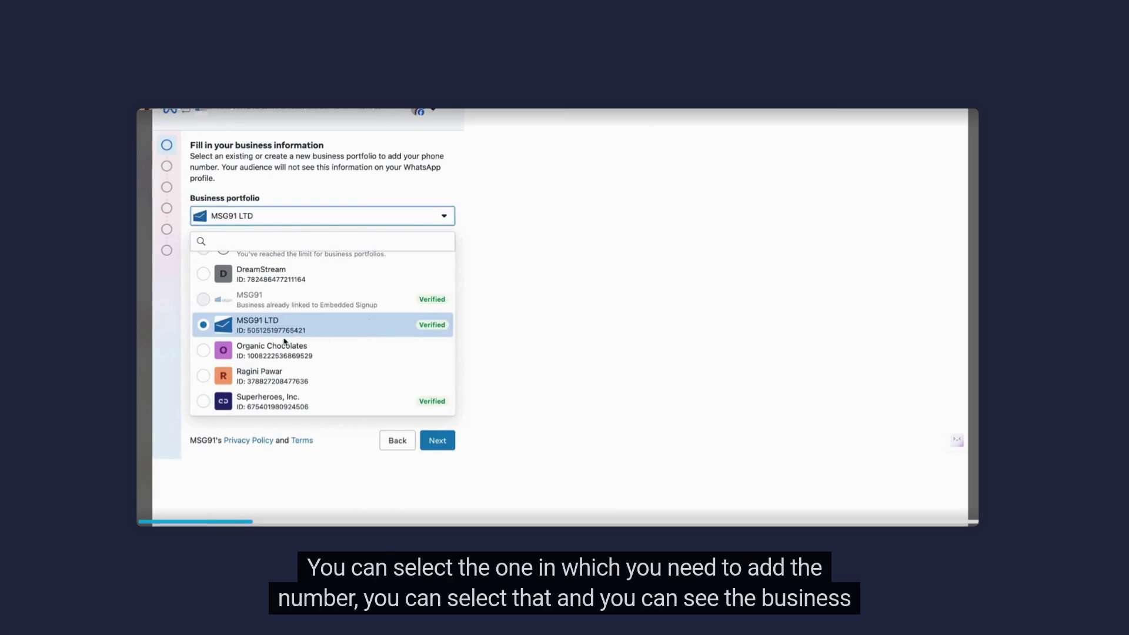
{"action": "left_click", "coordinate": [208, 377]}
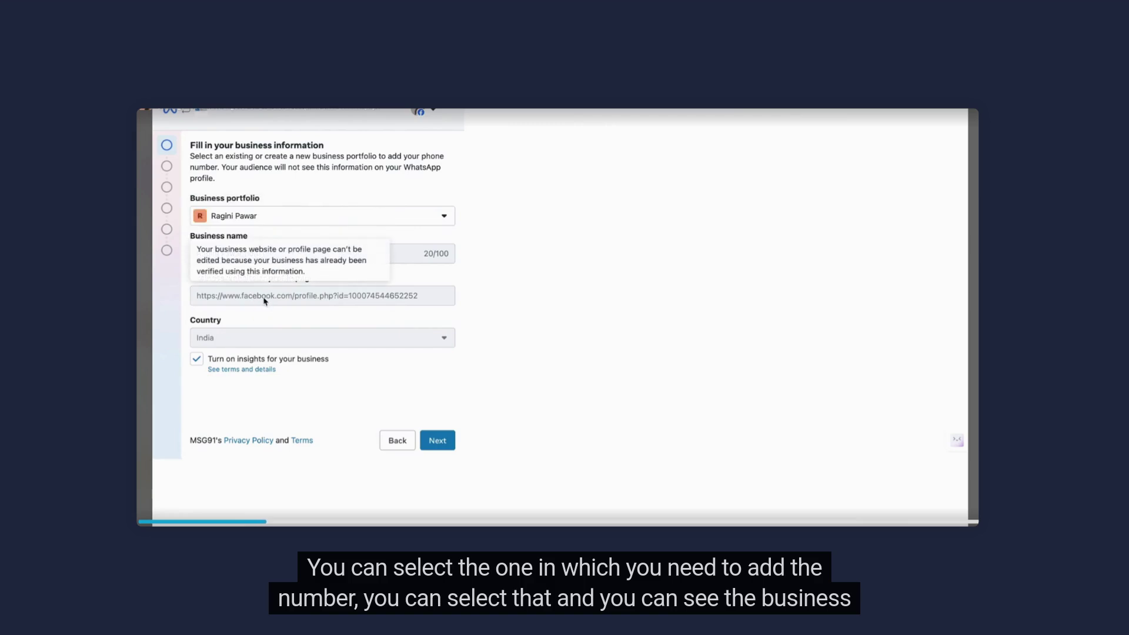
{"action": "left_click", "coordinate": [440, 443]}
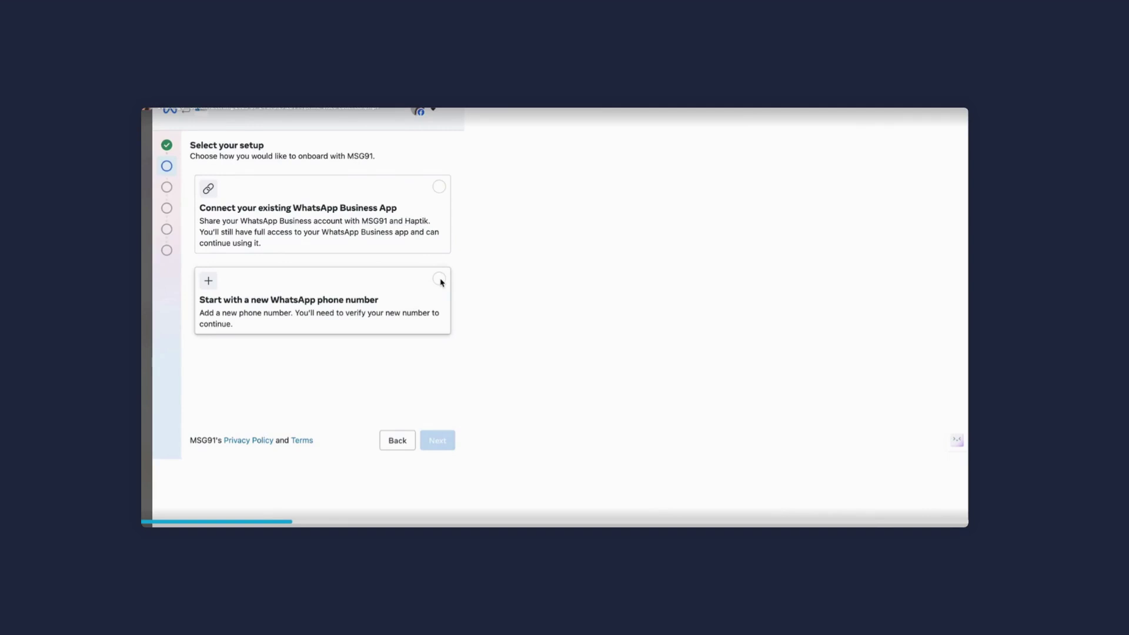
Choose 'Start with a new WhatsApp phone number' and select 'Create a WhatsApp Business account'
{"action": "left_click", "coordinate": [440, 279]}
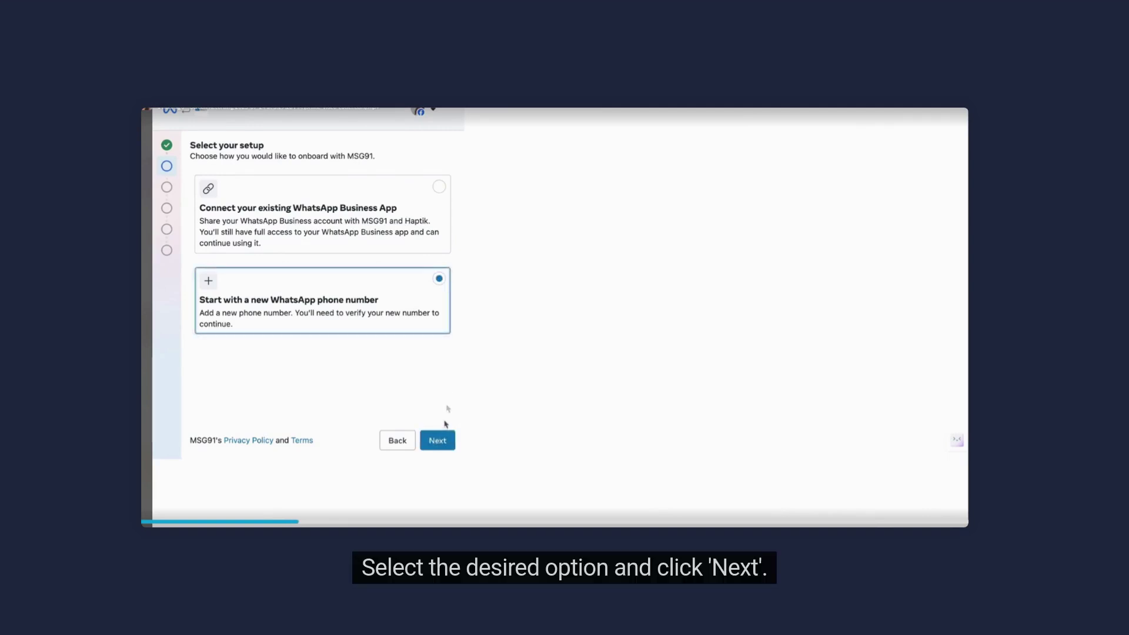
{"action": "left_click", "coordinate": [440, 442]}
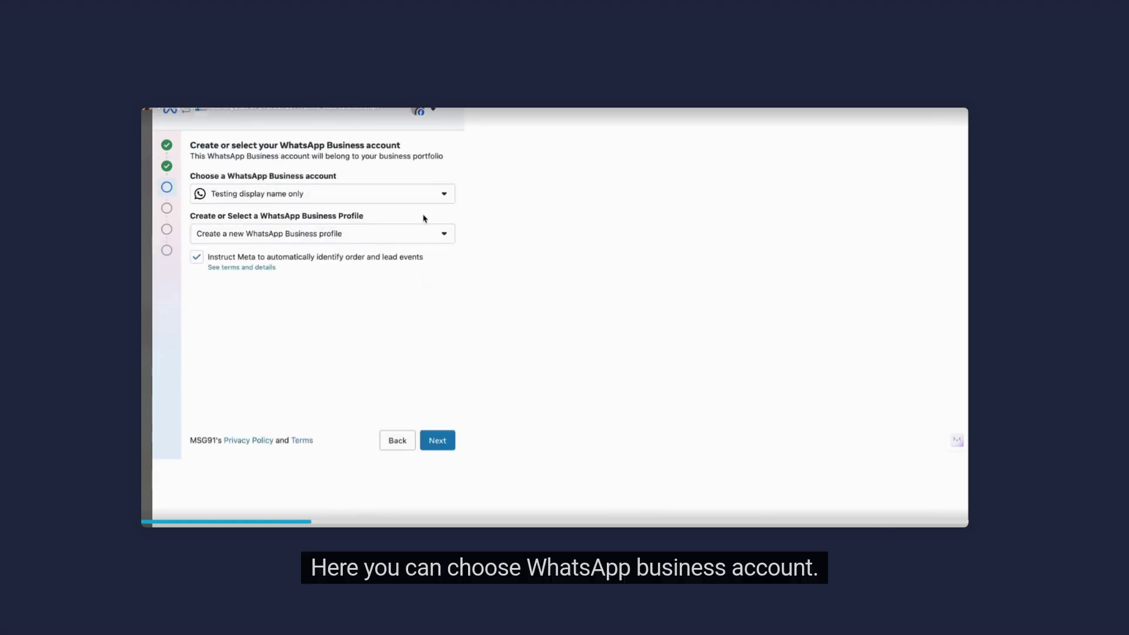
{"action": "left_click", "coordinate": [420, 200]}
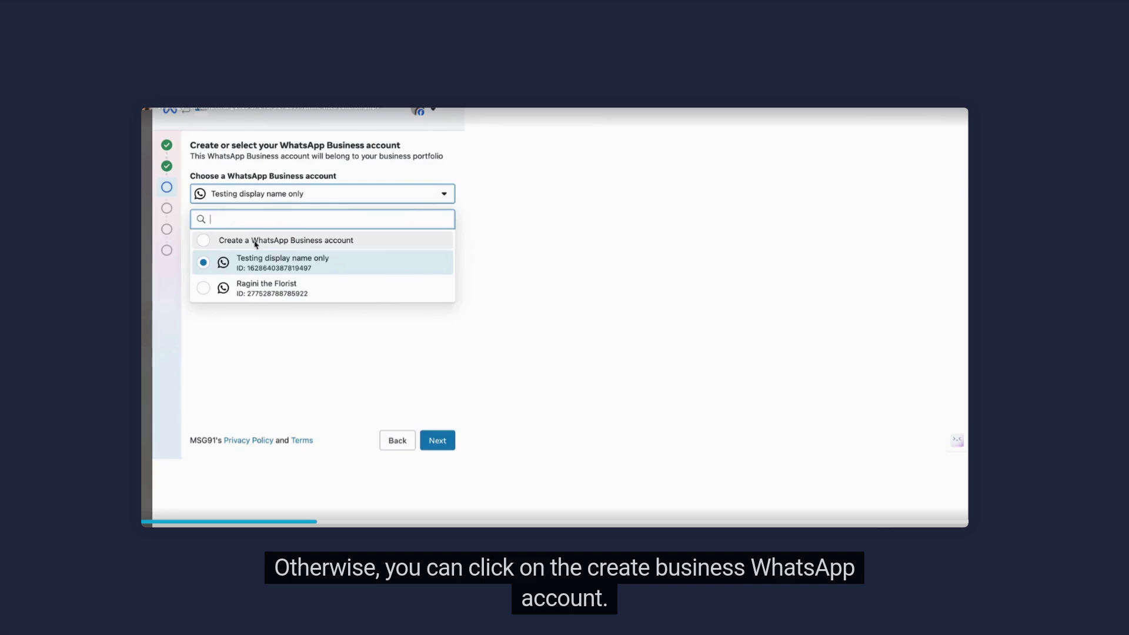
{"action": "left_click", "coordinate": [255, 248]}
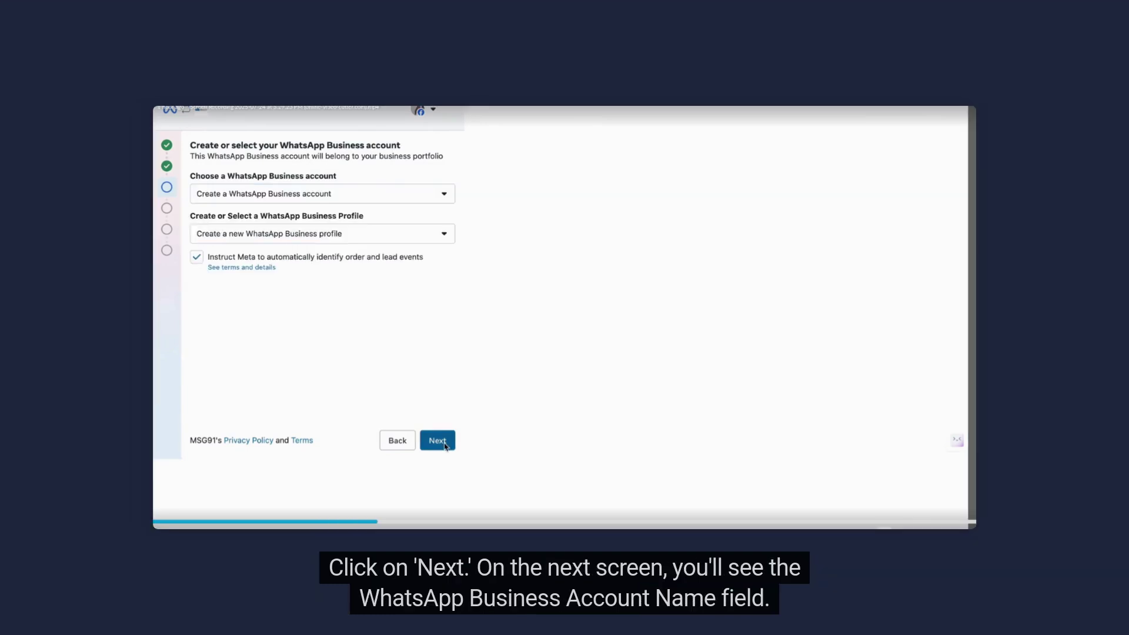
Submit the business profile with account and display name MSG91 and category Other
{"action": "left_click", "coordinate": [438, 442]}
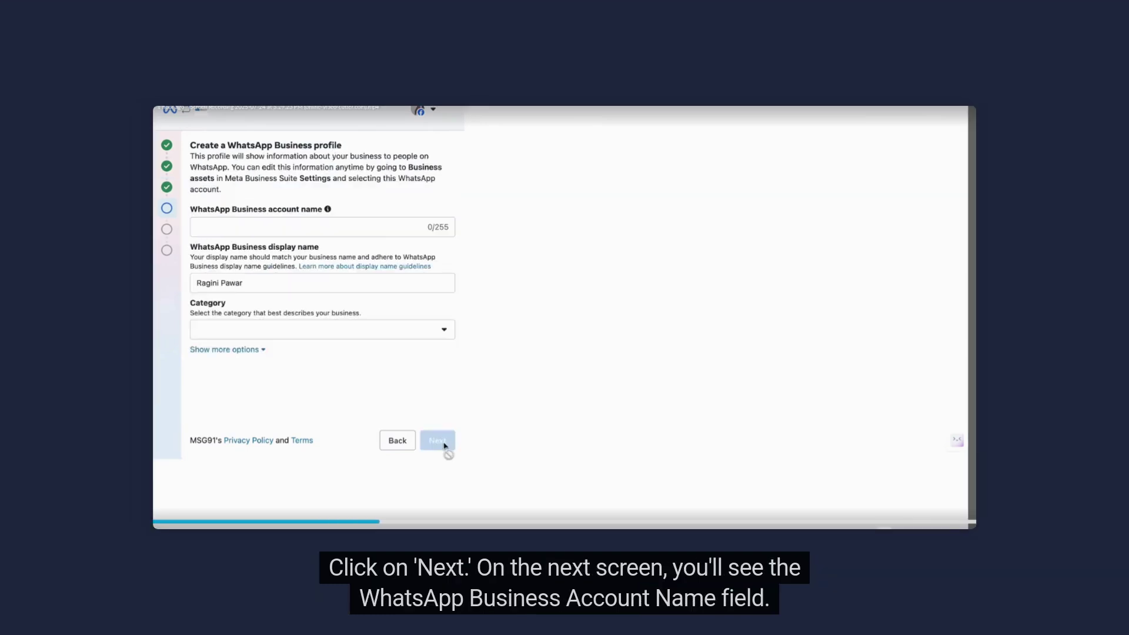
{"action": "left_click", "coordinate": [213, 208]}
{"action": "type", "text": "M"}
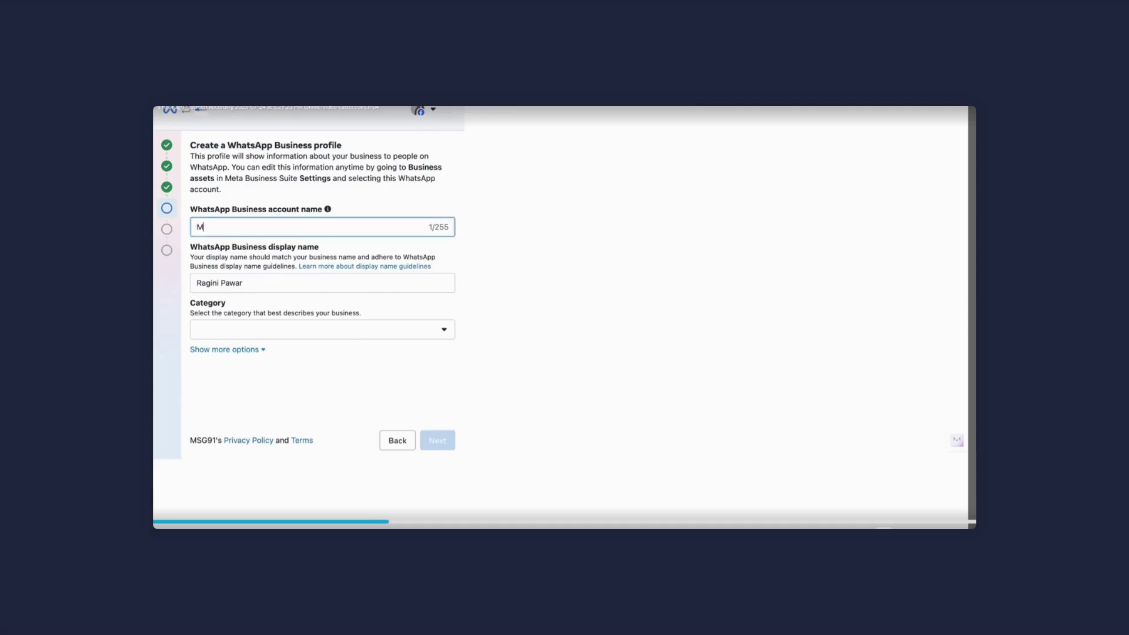
{"action": "type", "text": "SG"}
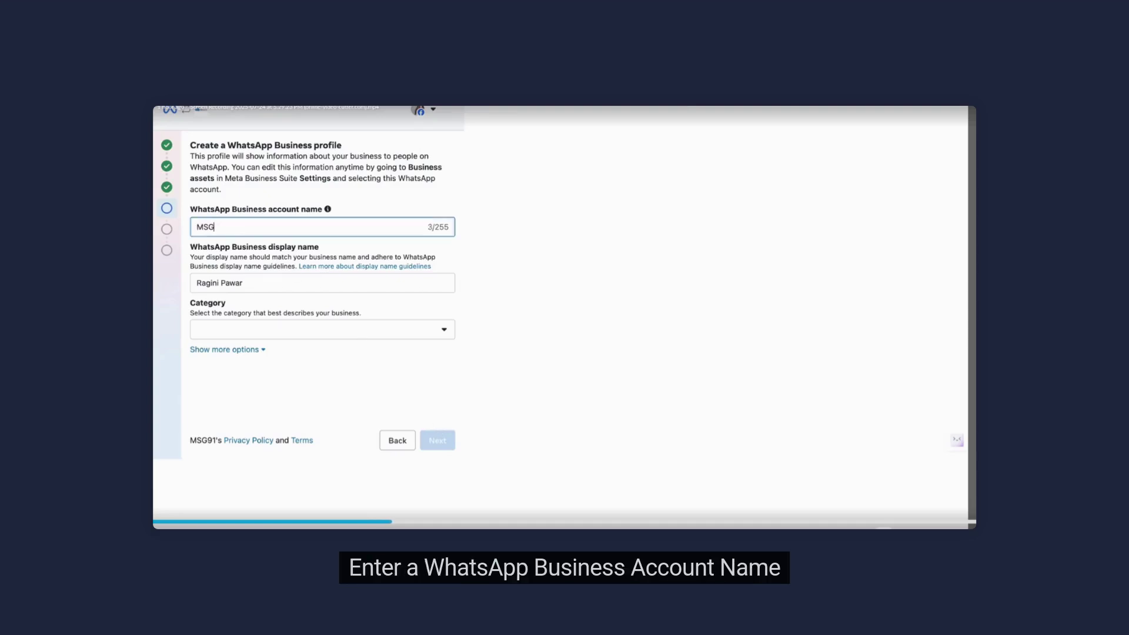
{"action": "type", "text": "91"}
{"action": "key", "text": "Tab"}
{"action": "key", "text": "ctrl+a"}
{"action": "key", "text": "BackSpace"}
{"action": "type", "text": "MS"}
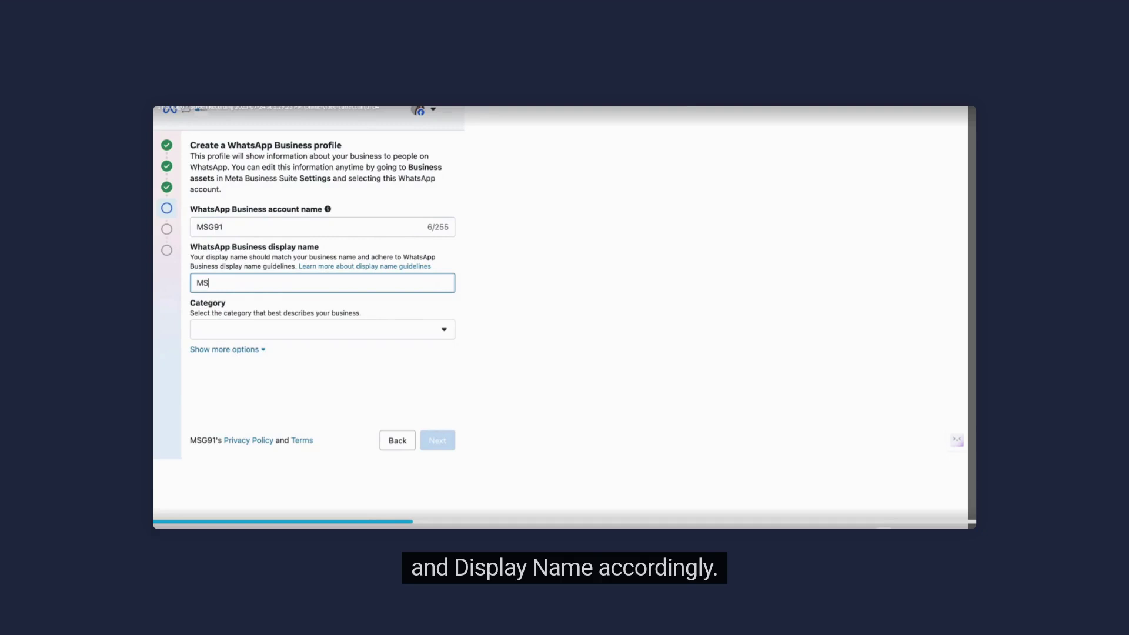
{"action": "type", "text": "G9"}
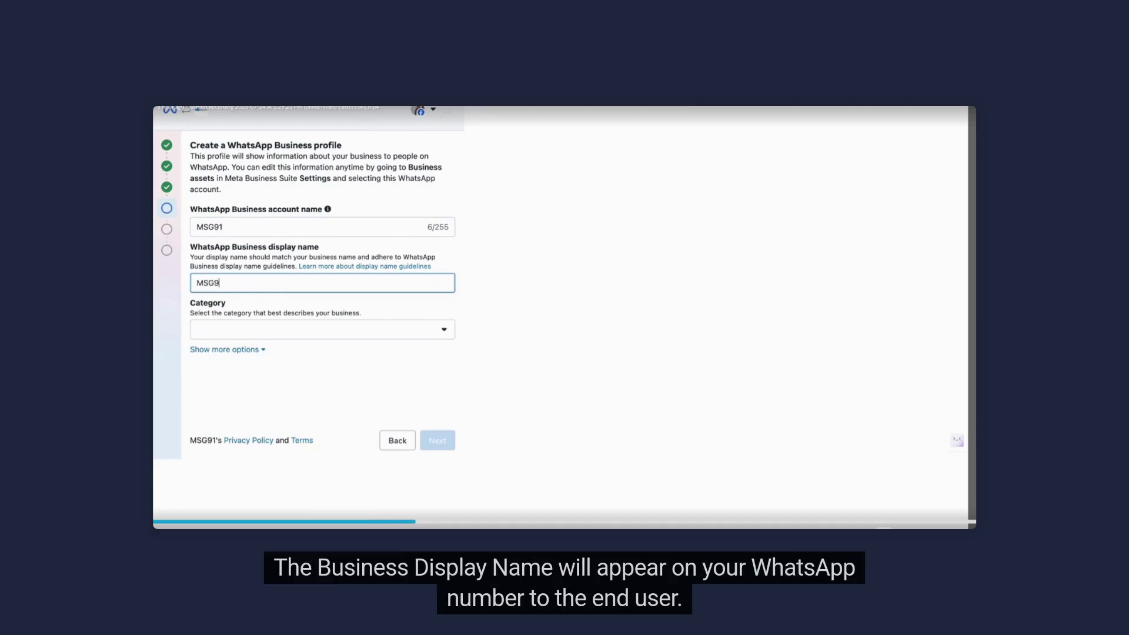
{"action": "type", "text": "1"}
{"action": "left_click", "coordinate": [256, 329]}
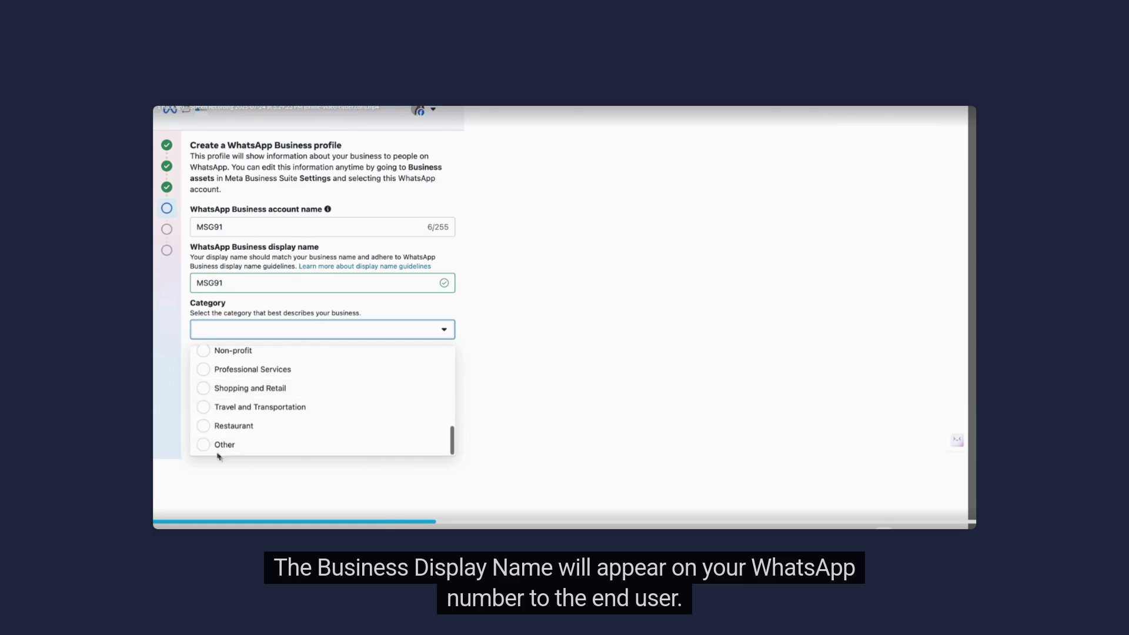
{"action": "left_click", "coordinate": [210, 446]}
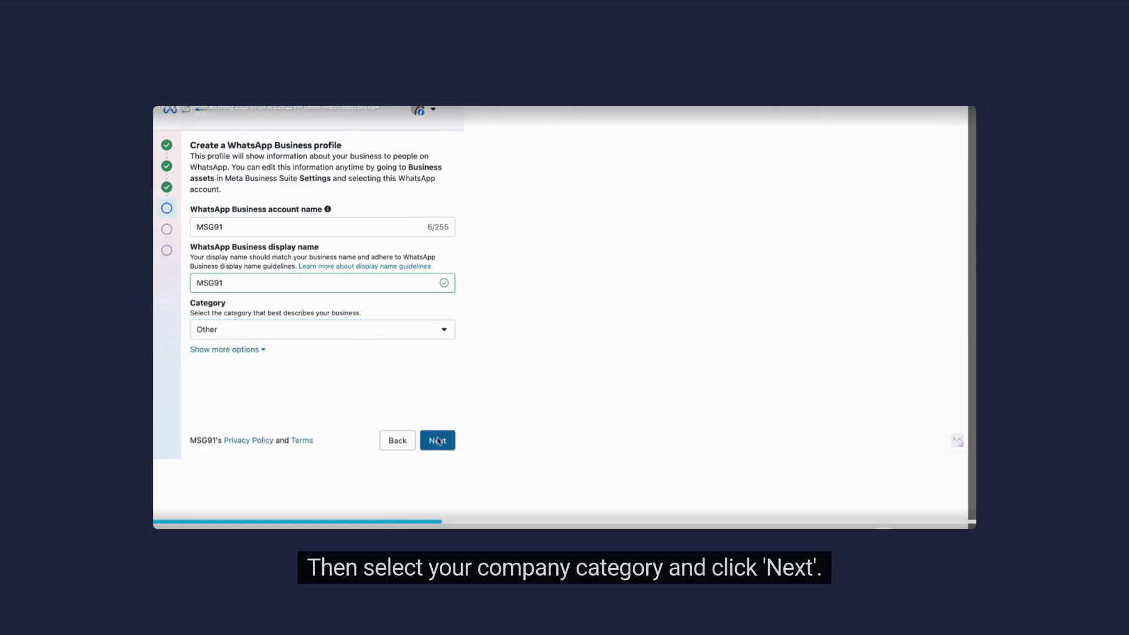
{"action": "left_click", "coordinate": [438, 444]}
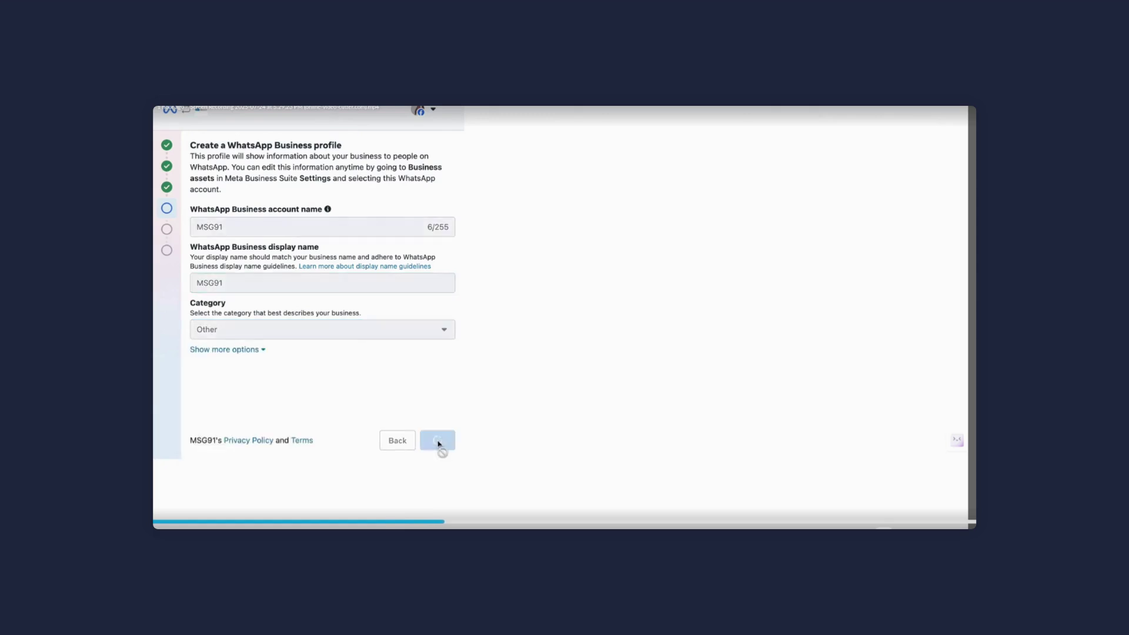
{"action": "left_click", "coordinate": [249, 284]}
{"action": "type", "text": "in"}
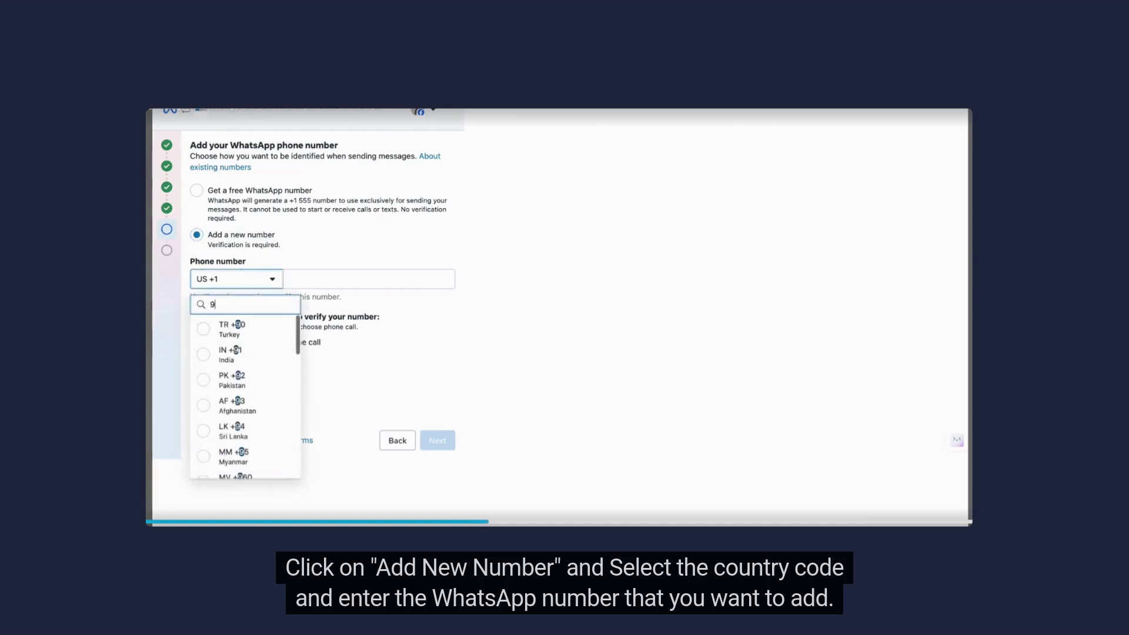
{"action": "type", "text": "d"}
Set the country code to India +91 and enter the new phone number for verification
{"action": "left_click", "coordinate": [221, 324]}
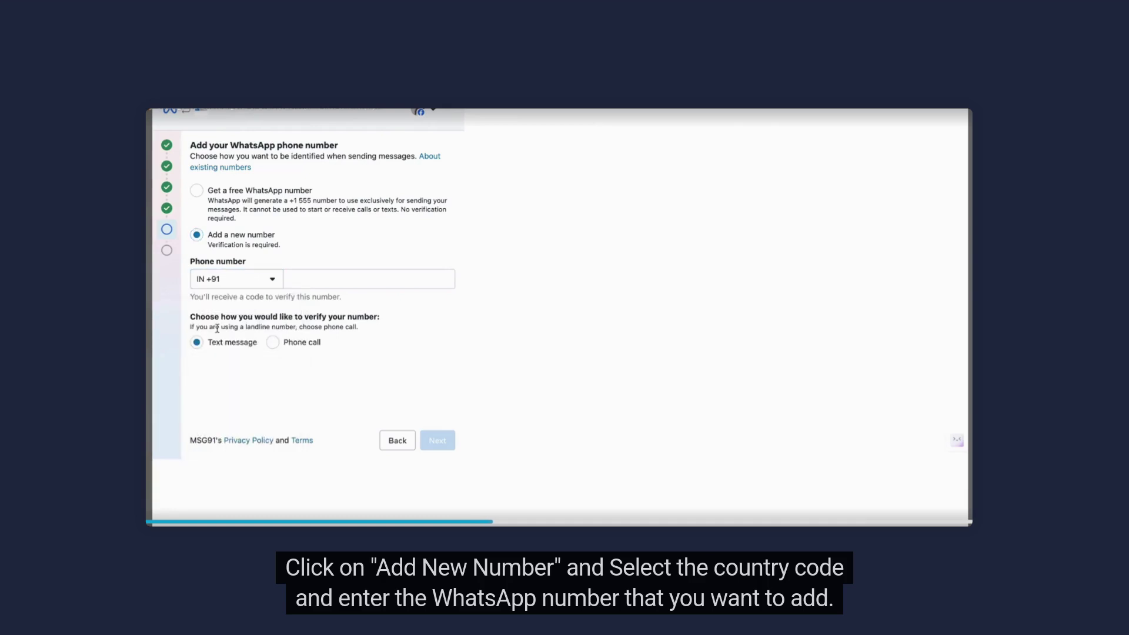
{"action": "left_click", "coordinate": [305, 284]}
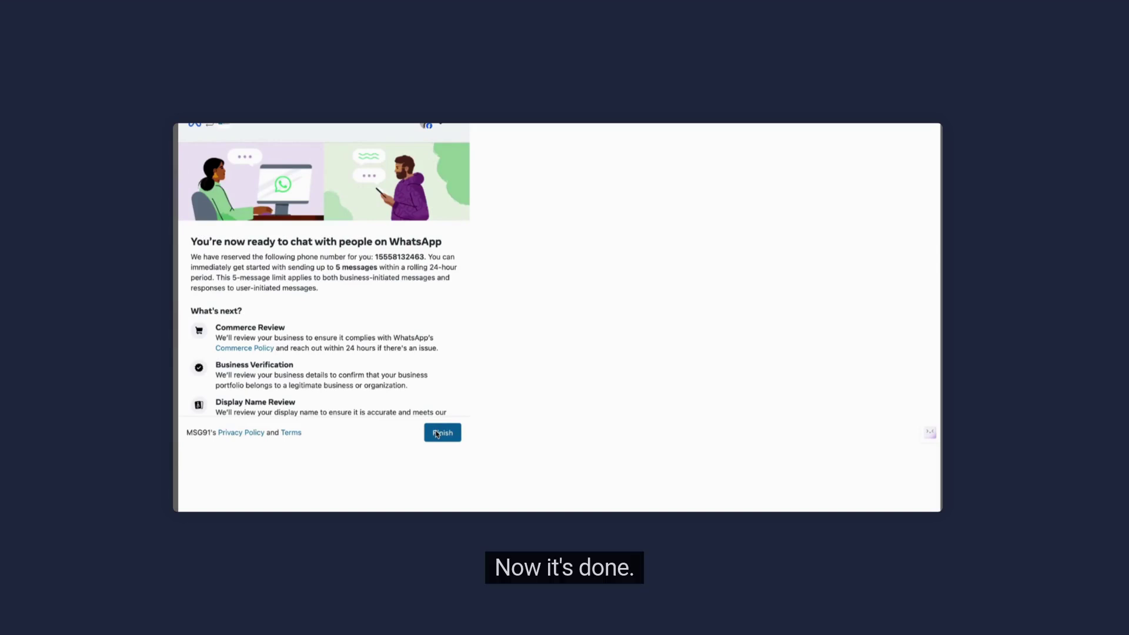
Finish the Meta signup so MSG91 shows 'Number Added successfully'
{"action": "left_click", "coordinate": [435, 434]}
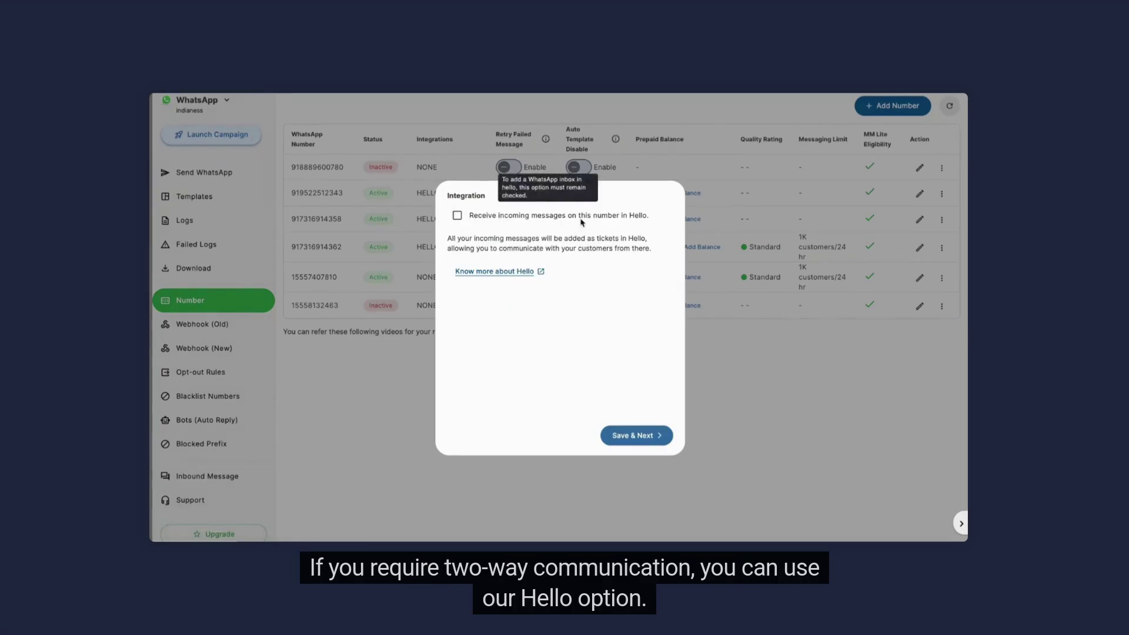
Enable 'Receive incoming messages on this number in Hello' and save with Save & Next
{"action": "left_click", "coordinate": [459, 216]}
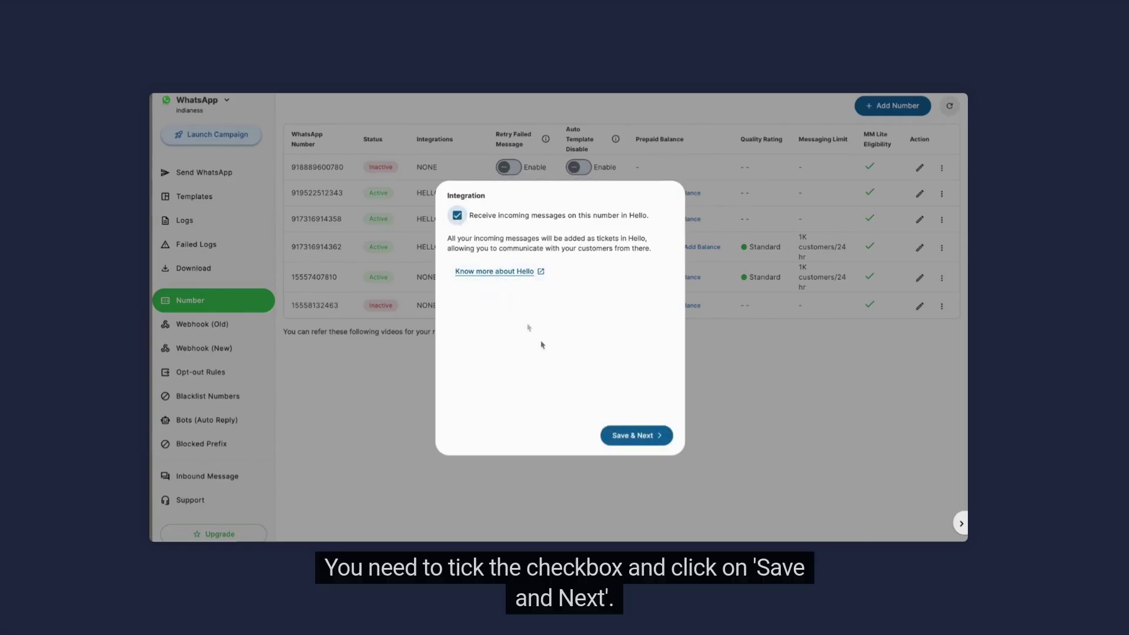
{"action": "left_click", "coordinate": [626, 436]}
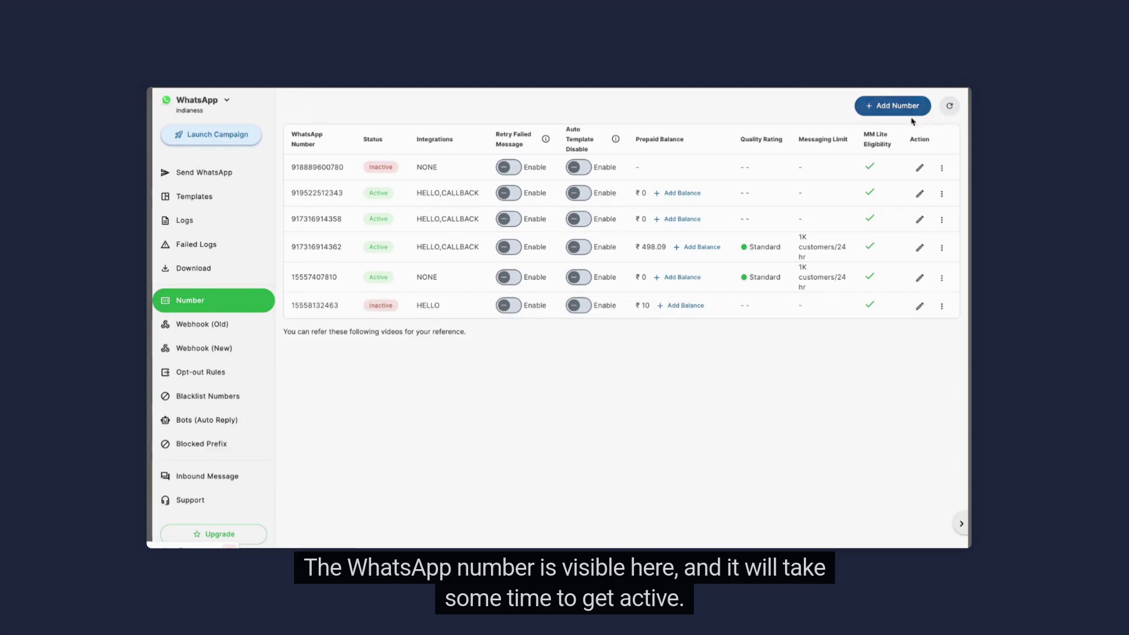
{"action": "left_click", "coordinate": [949, 105]}
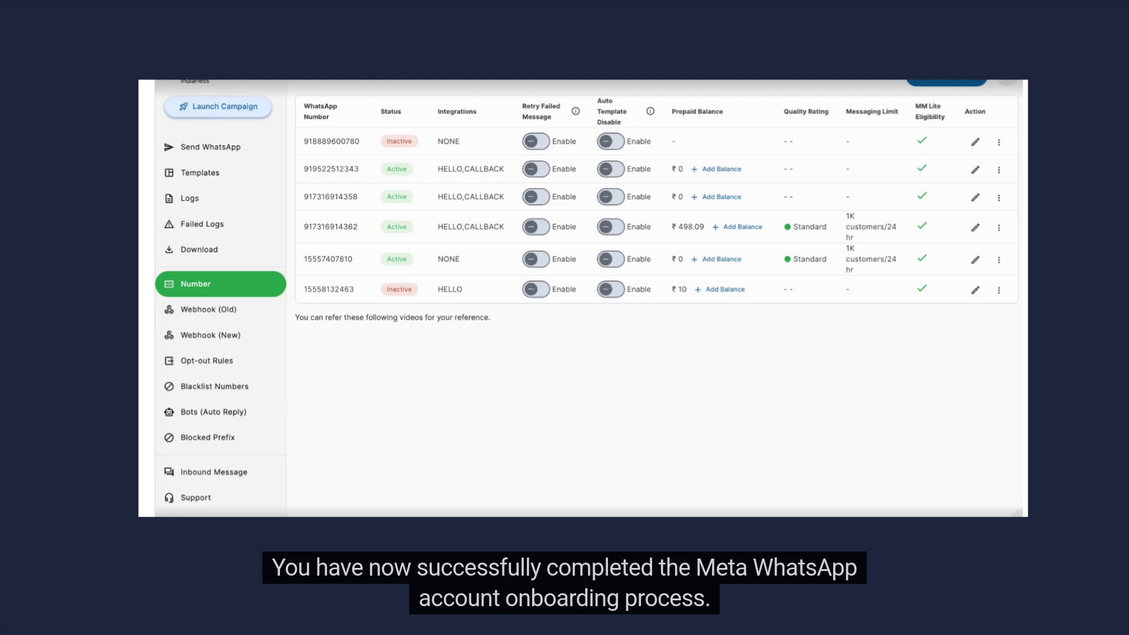